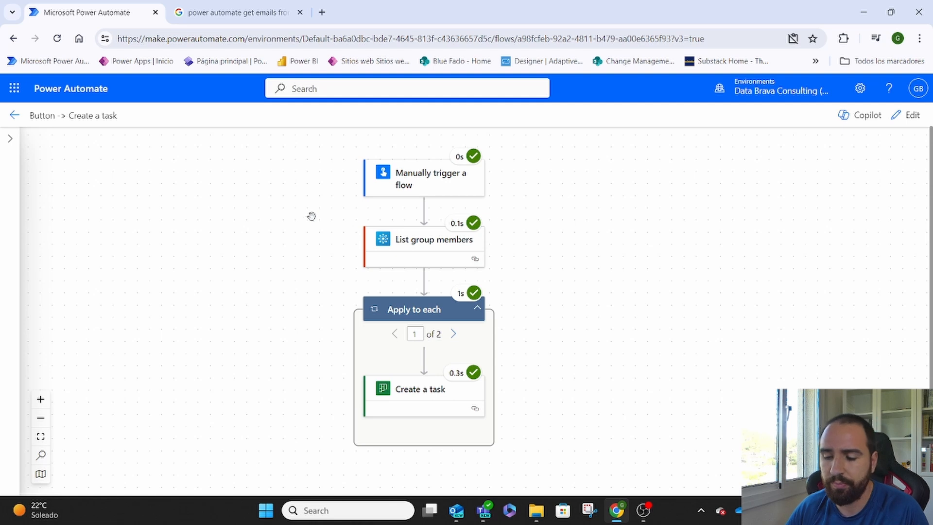
Open the flow for editing and inspect the parameters of the List group members action
left_click(908, 115)
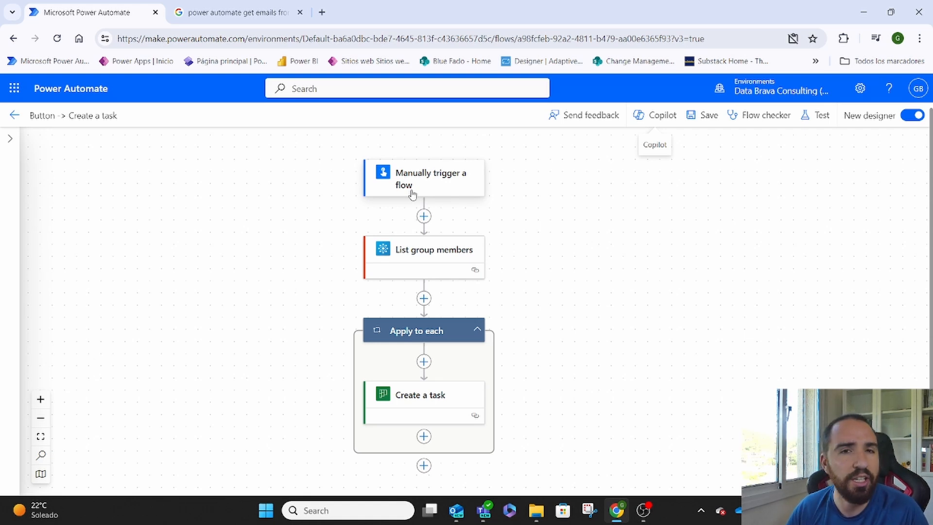
scroll(341, 200, "down", 1)
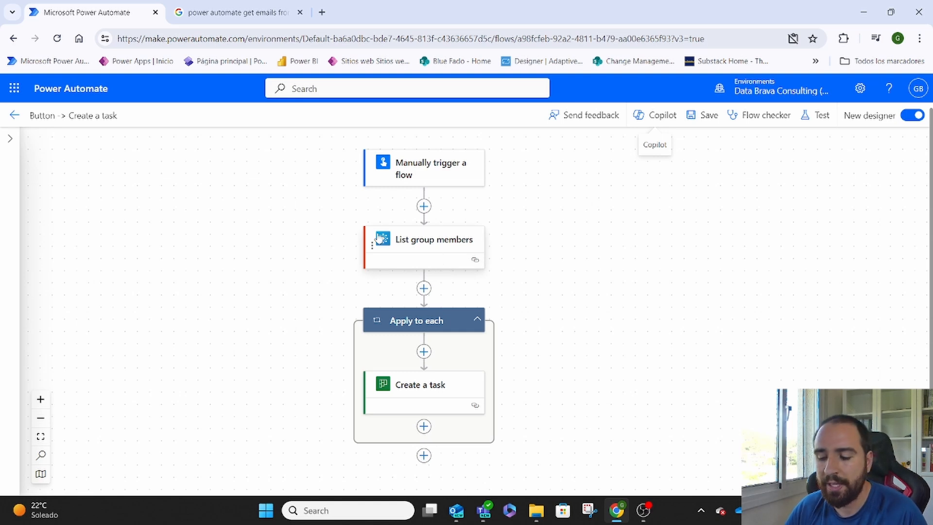
left_click(422, 244)
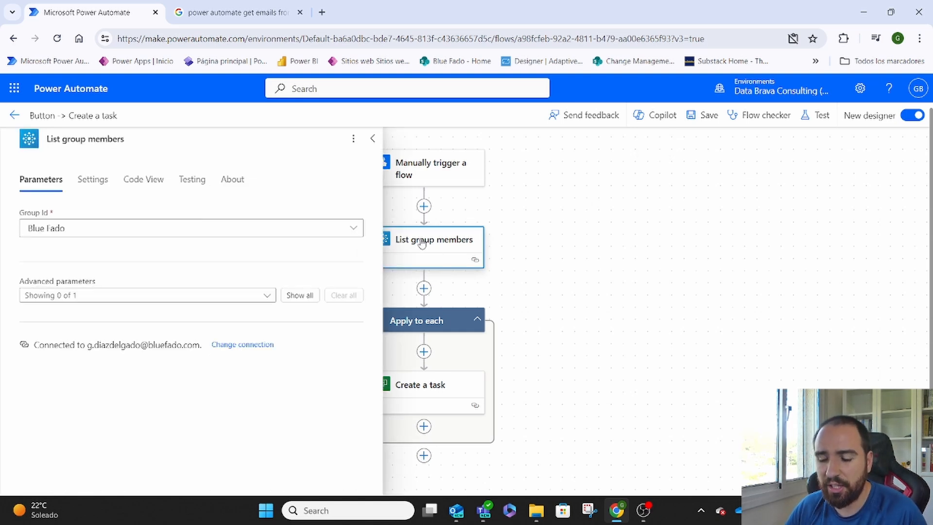
scroll(132, 192, "up", 1)
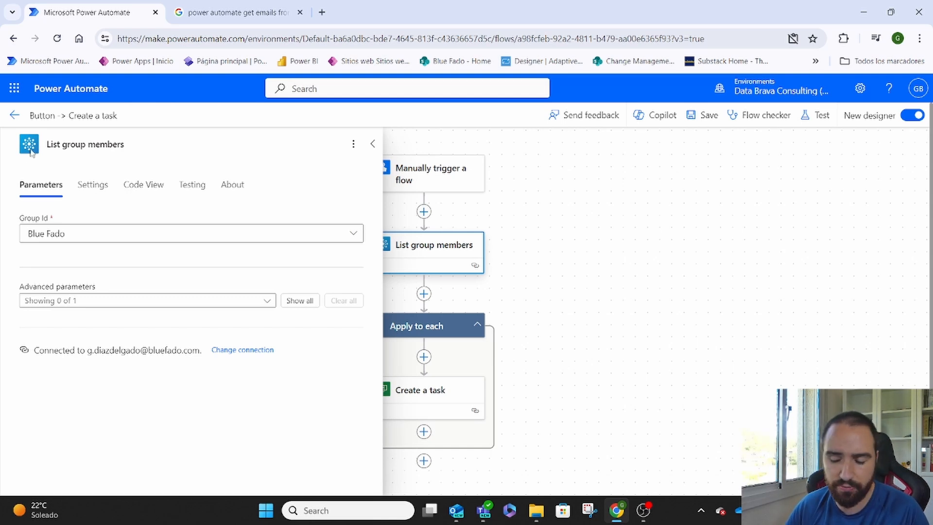
left_click(552, 206)
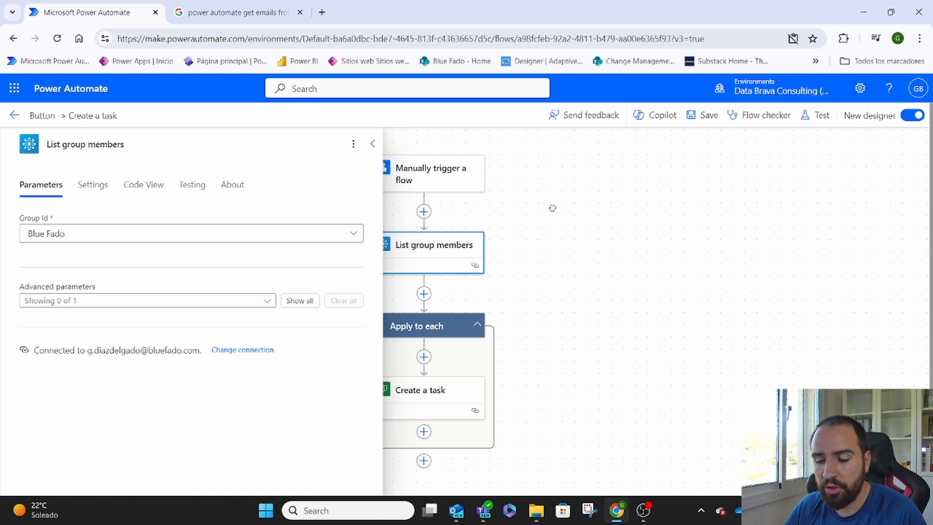
Search for "list teams members" actions to insert after the manual trigger, browse to the Office 365 Groups connector, and leave without adding one
left_click(423, 212)
left_click(452, 200)
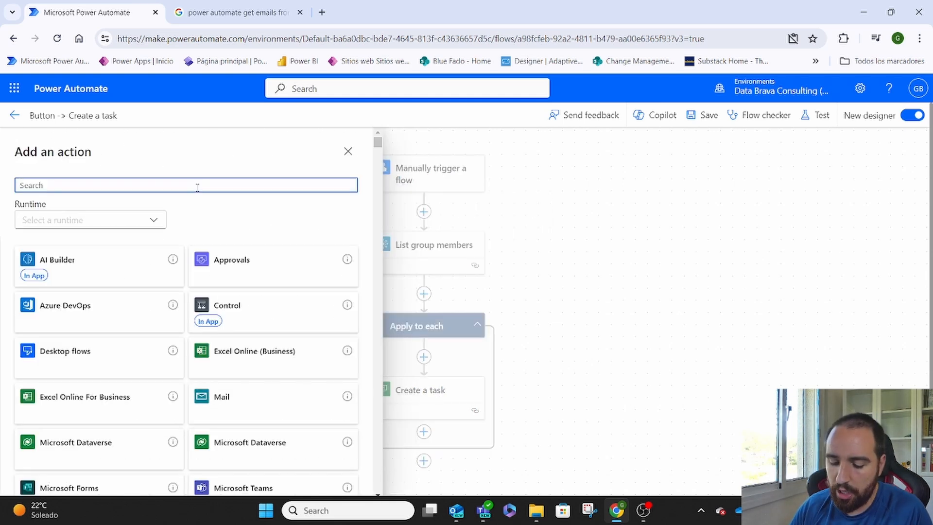
type("list team")
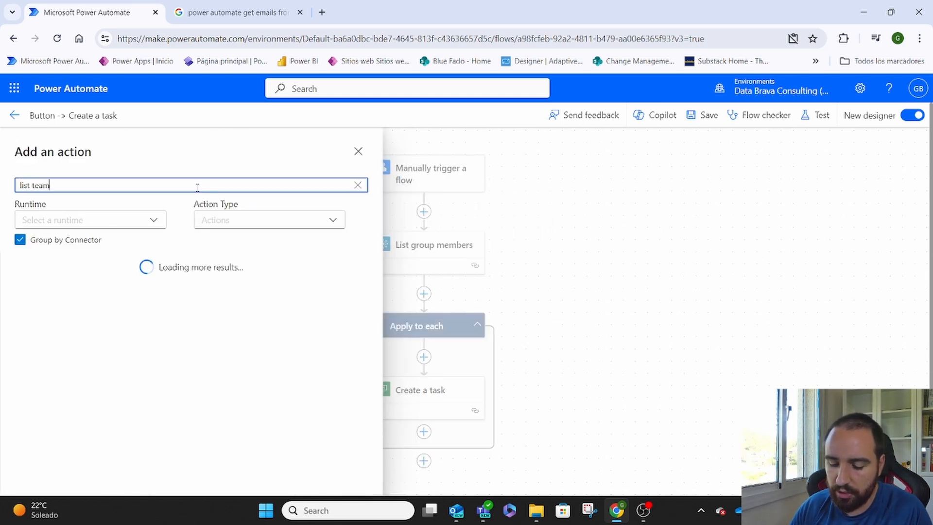
type("s mebe")
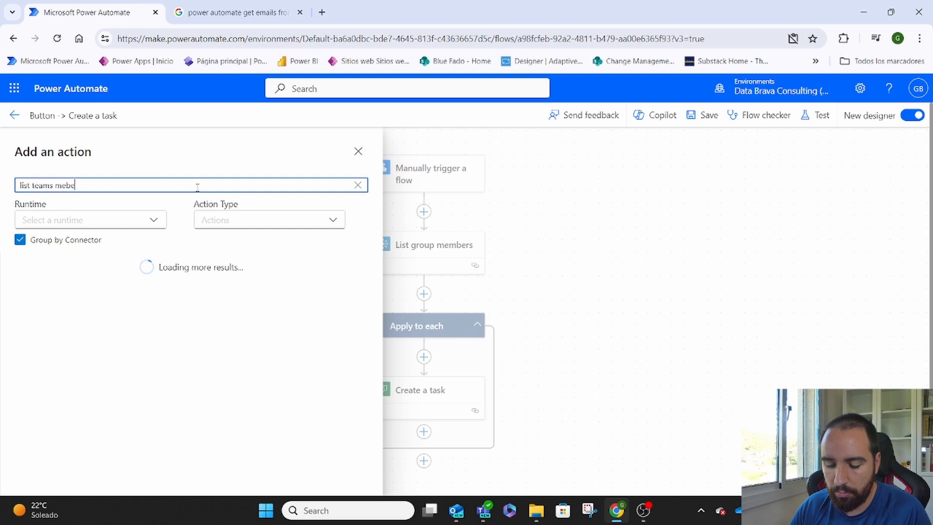
key("BackSpace")
key("BackSpace")
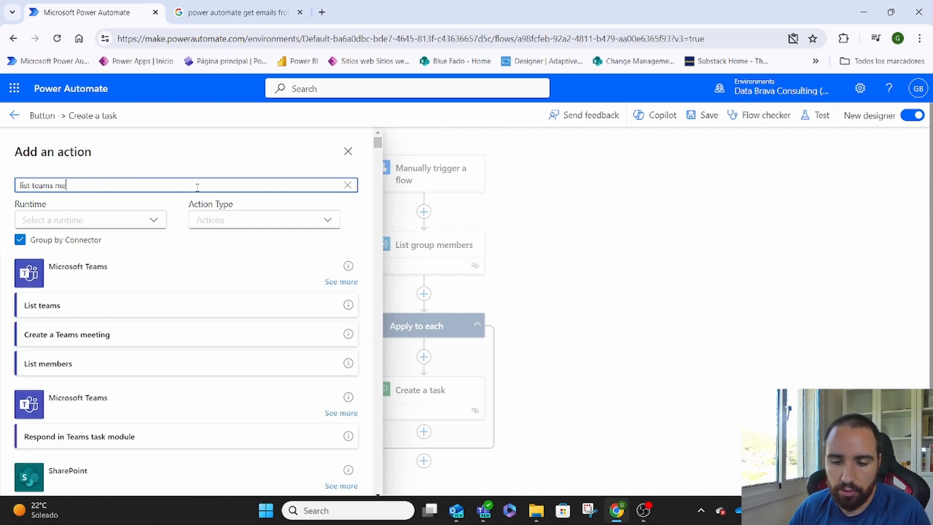
type("mbers")
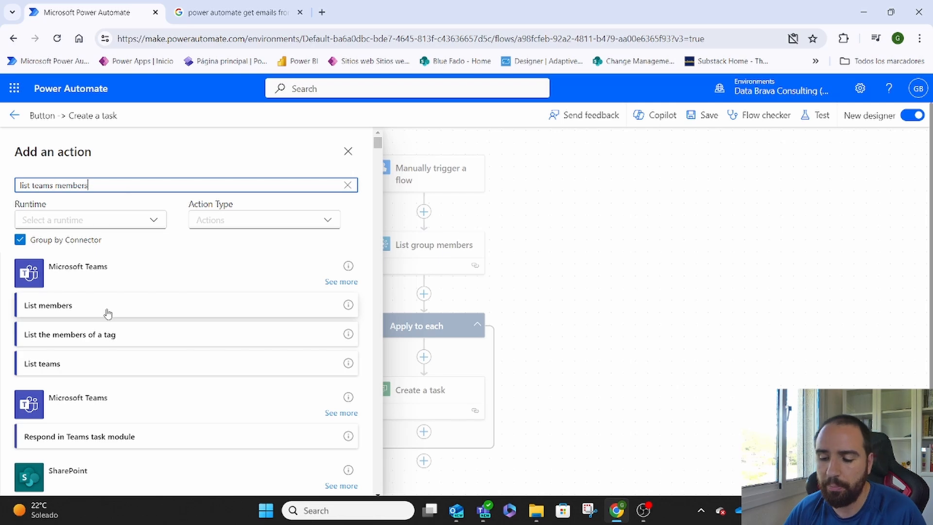
scroll(157, 269, "down", 3)
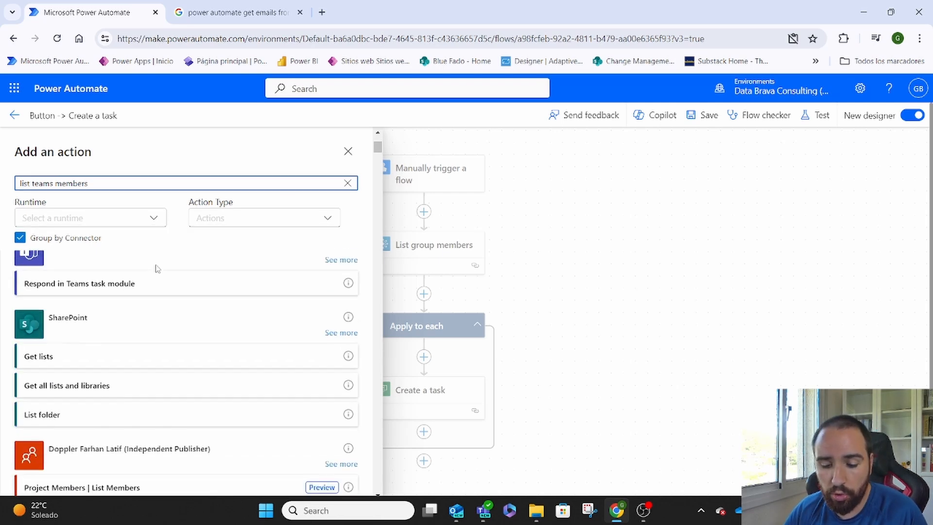
scroll(156, 268, "down", 12)
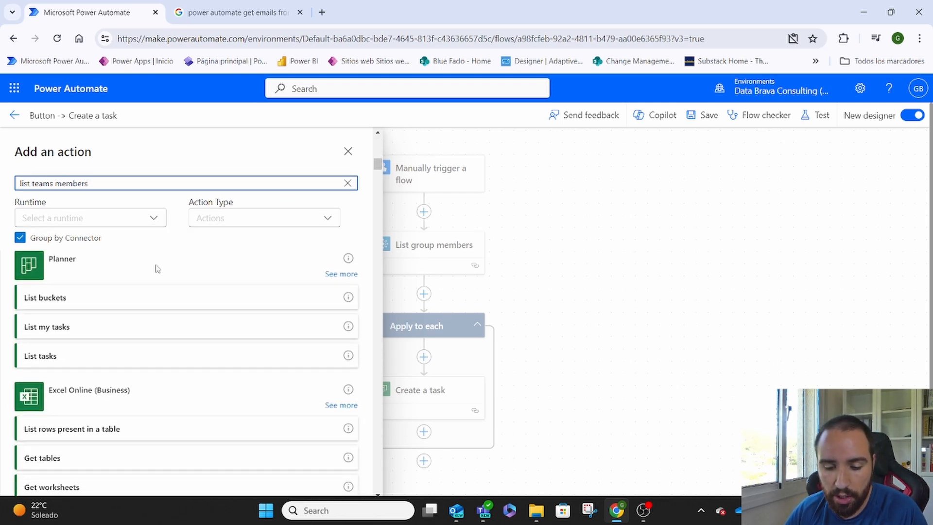
scroll(156, 269, "down", 12)
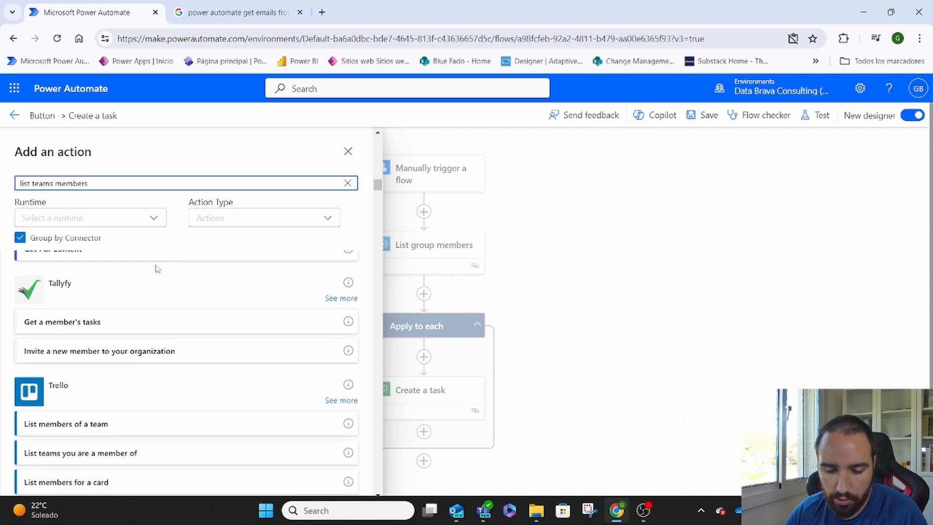
scroll(156, 268, "down", 10)
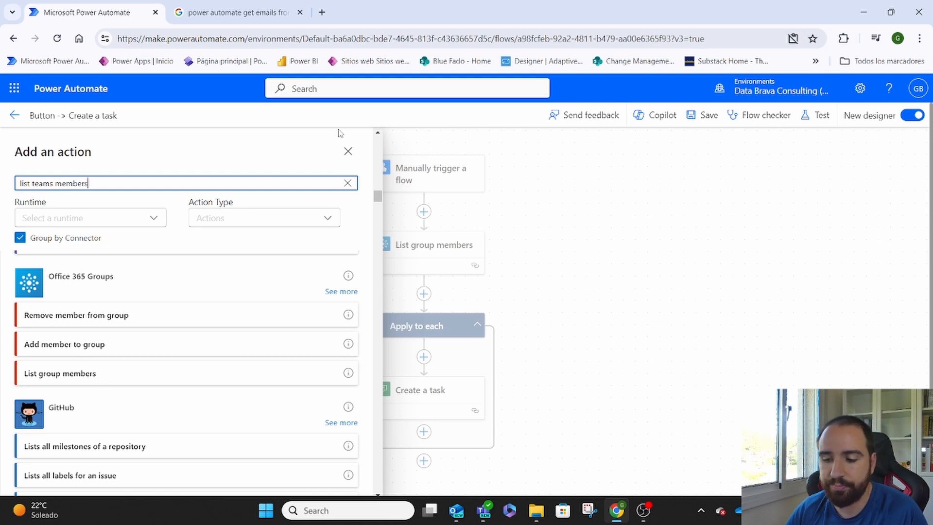
left_click(348, 151)
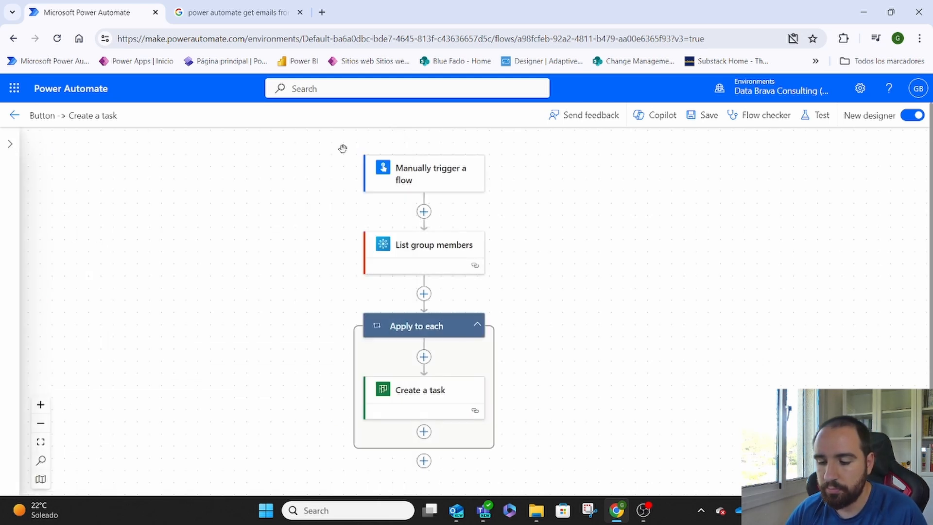
Show all advanced parameters of the List group members action and close its settings
left_click(400, 240)
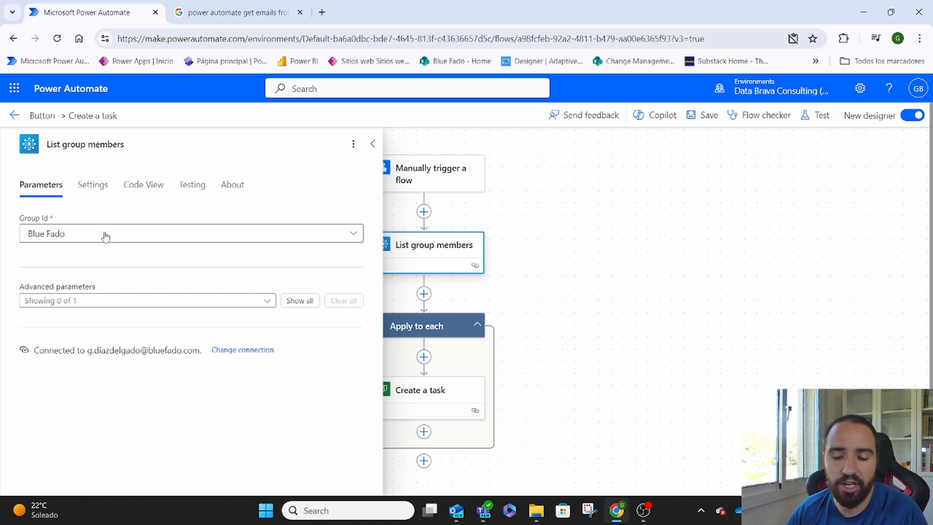
left_click(301, 305)
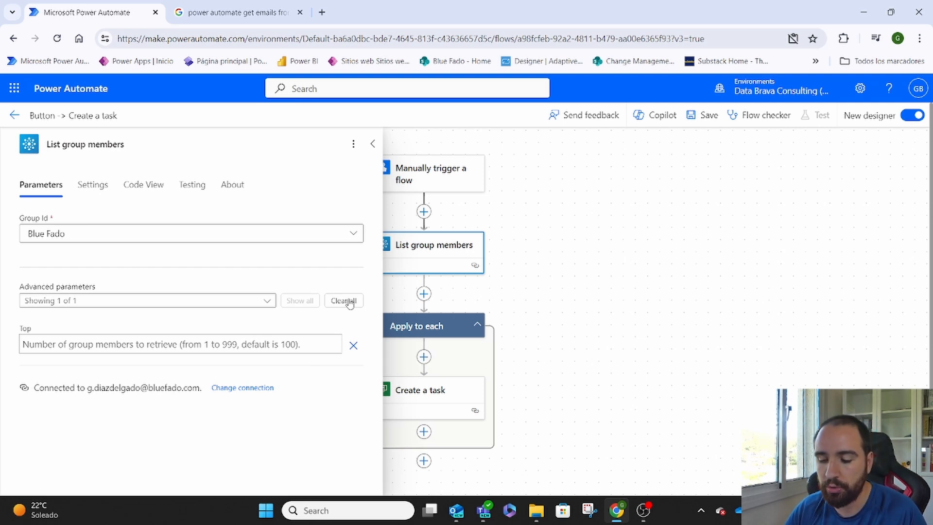
left_click(373, 144)
Examine the Create a task action's group, plan, title, bucket, due date and assigned user parameters inside the loop
scroll(519, 223, "down", 1)
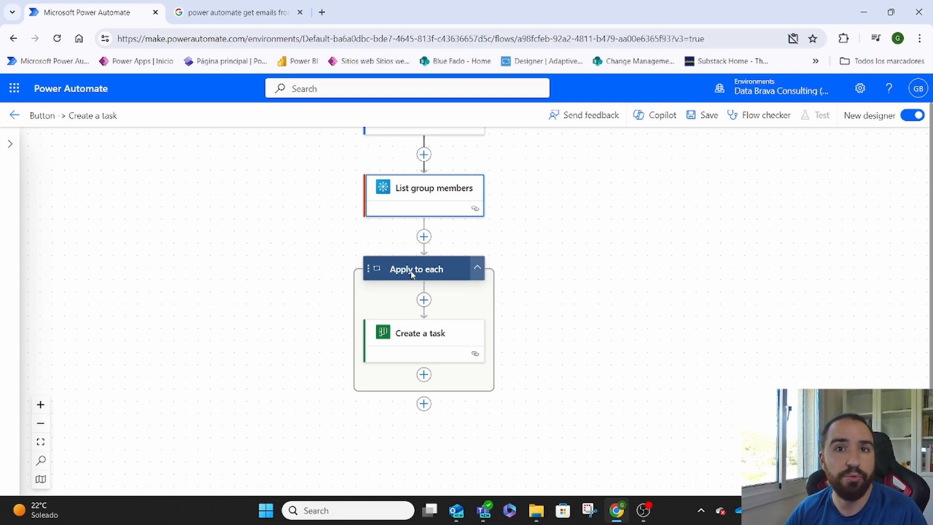
left_click(409, 342)
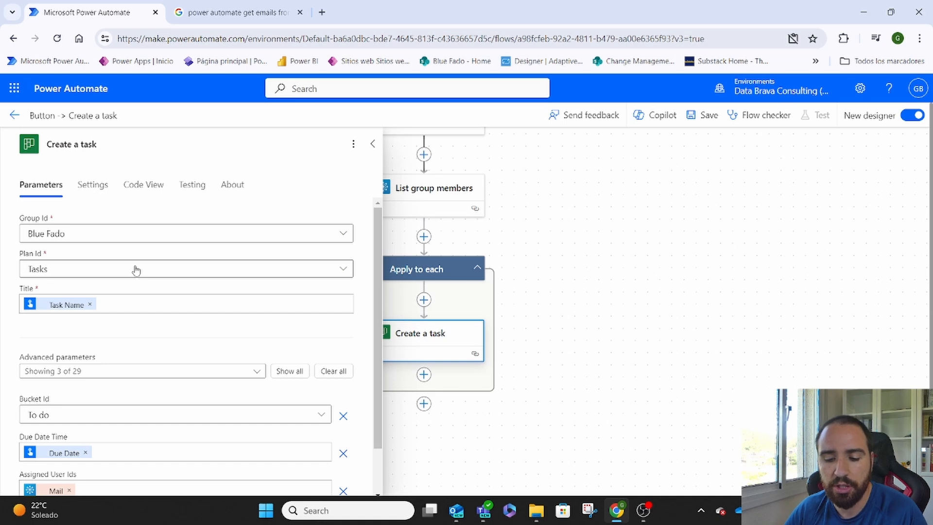
scroll(136, 269, "down", 1)
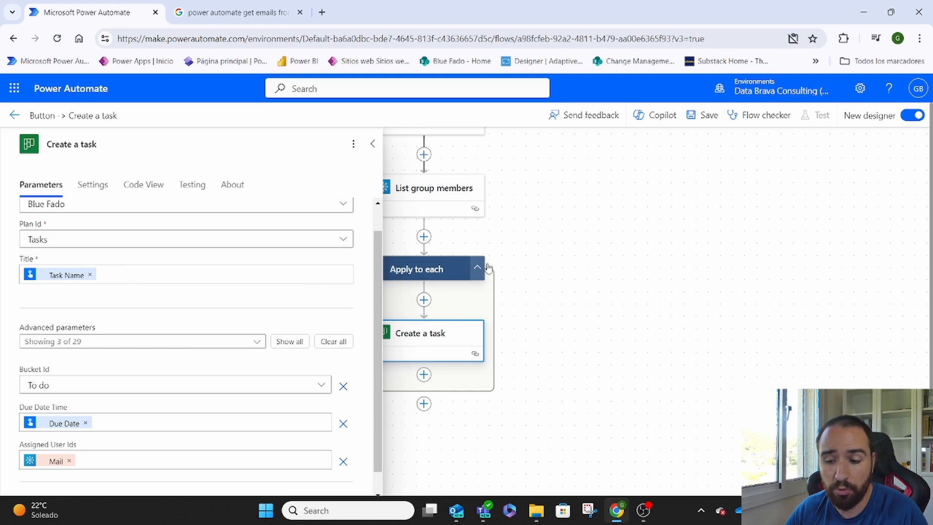
scroll(489, 263, "up", 2)
scroll(490, 263, "left", 1)
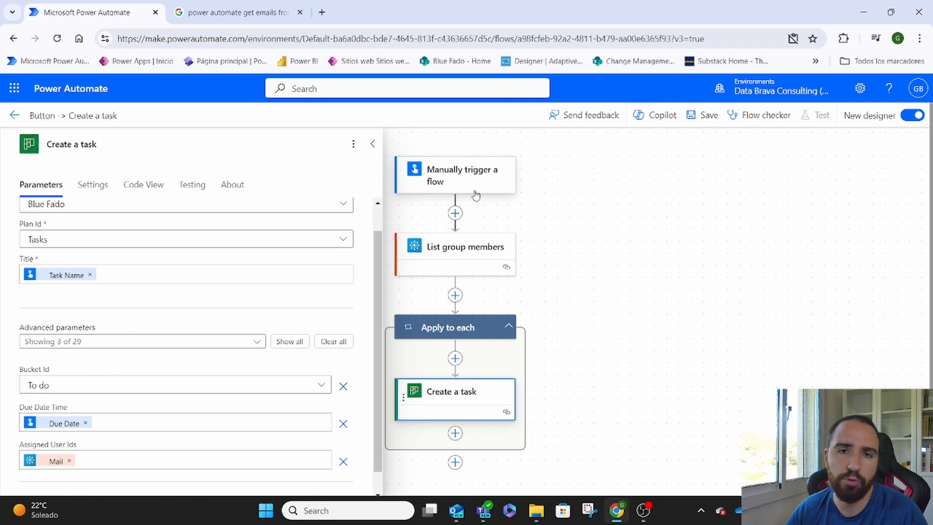
scroll(208, 292, "down", 1)
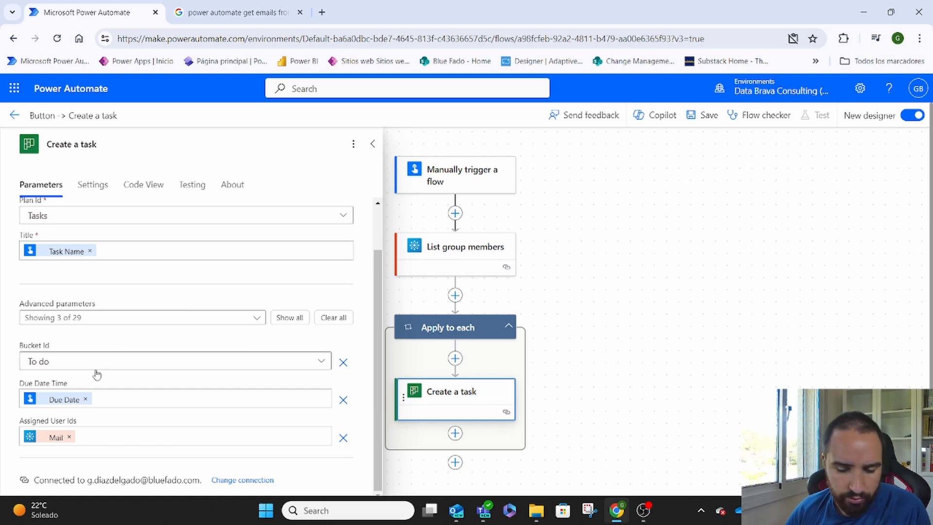
scroll(156, 355, "down", 1)
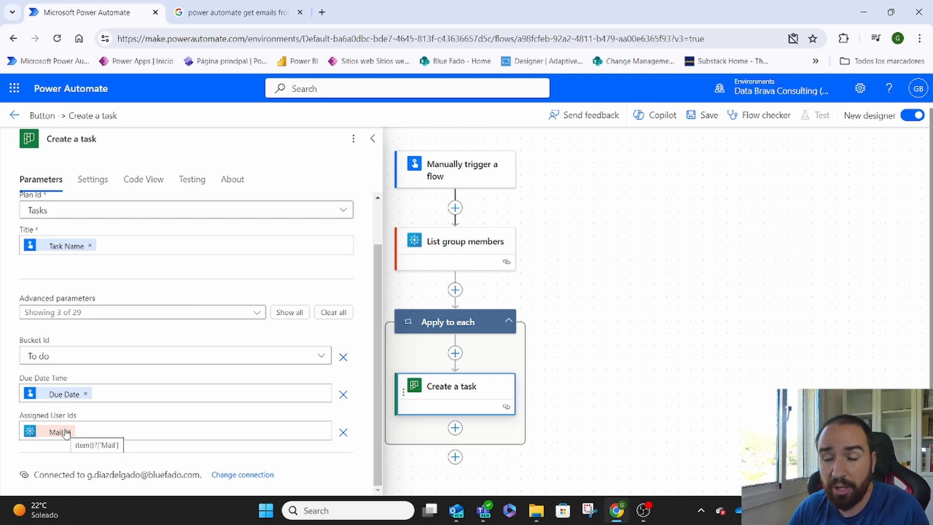
Draft the expression Item()?['Mail'] for the Assigned User Ids of the Create a task action
left_click(136, 434)
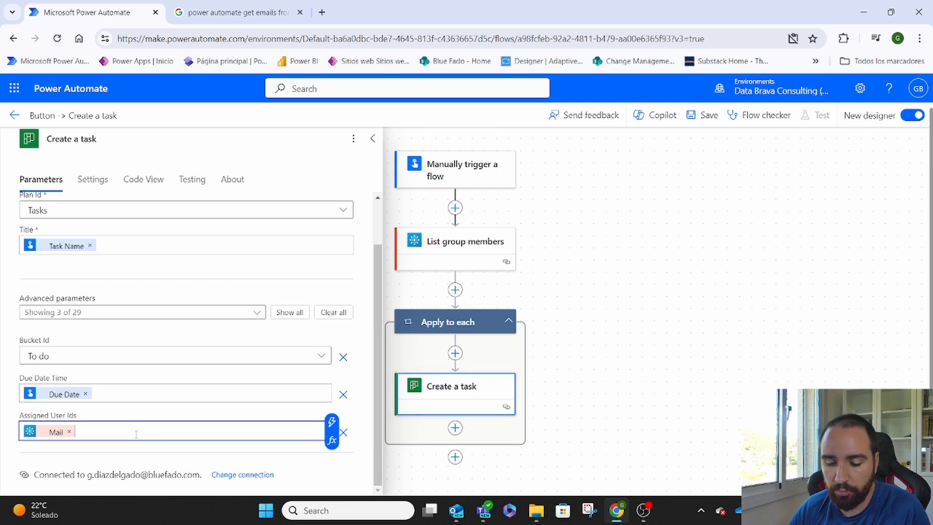
left_click(335, 442)
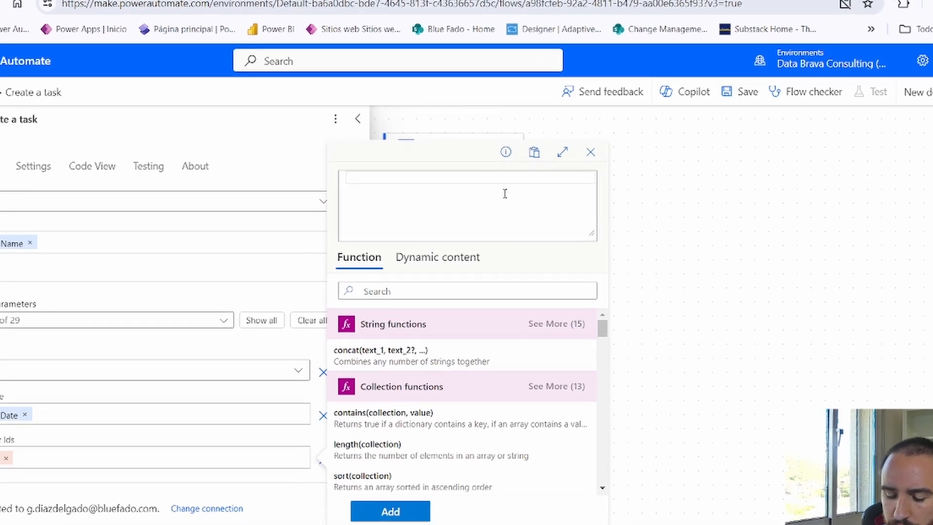
type("Itema")
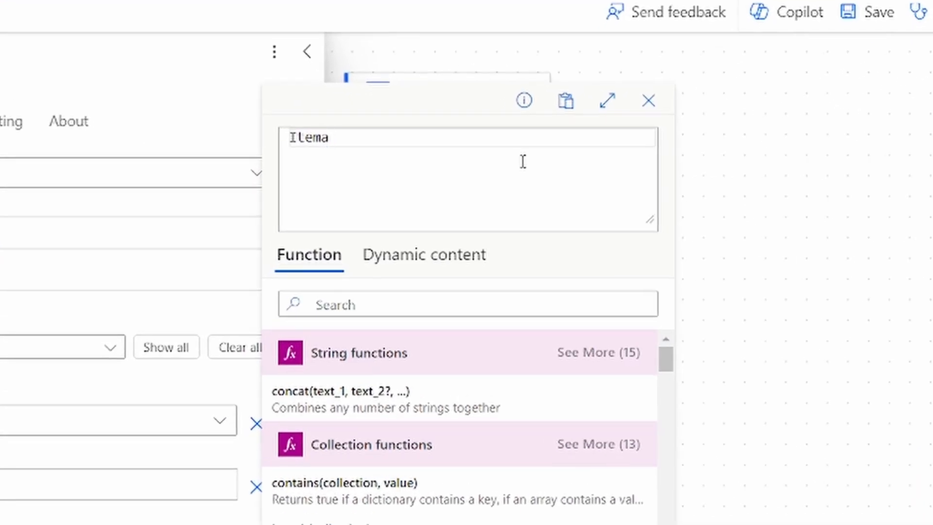
key("BackSpace")
type("()")
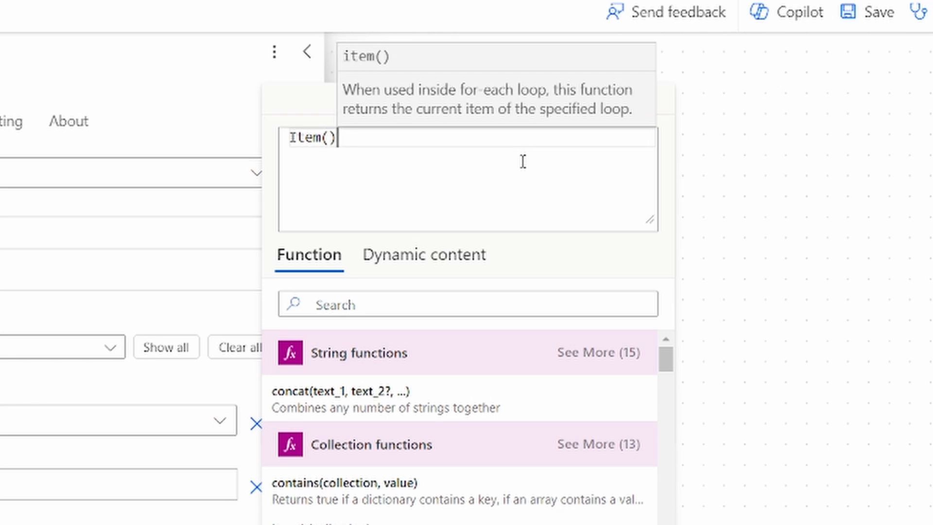
type("?")
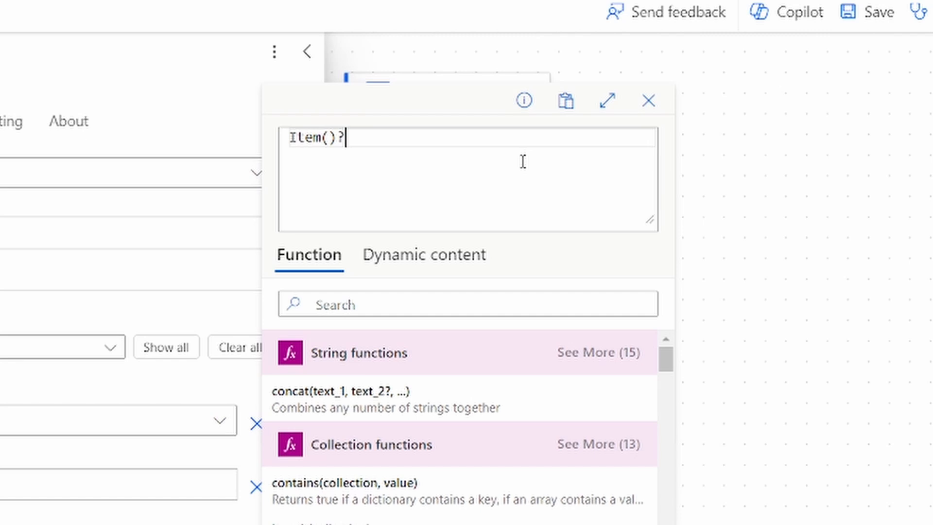
type("['Mail")
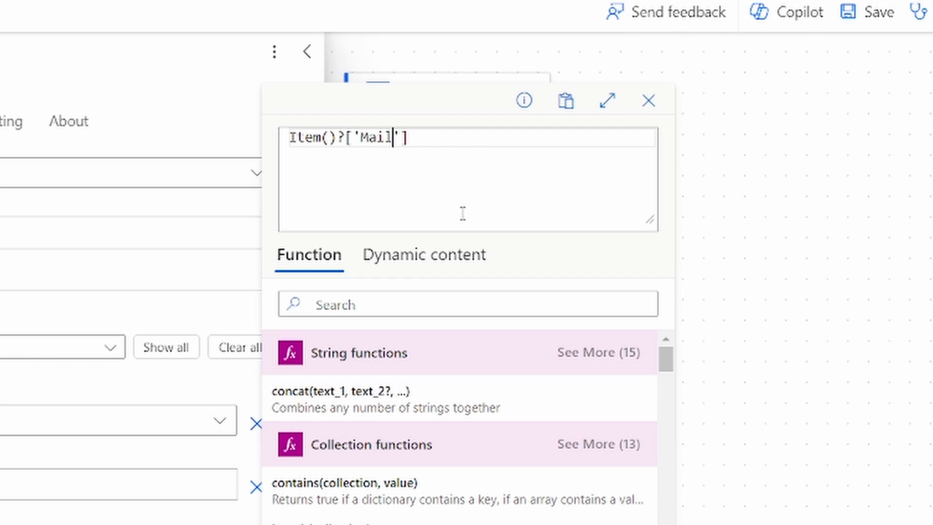
Check the Mail field in the List group members dynamic content and close the expression editor without adding anything
left_click(430, 268)
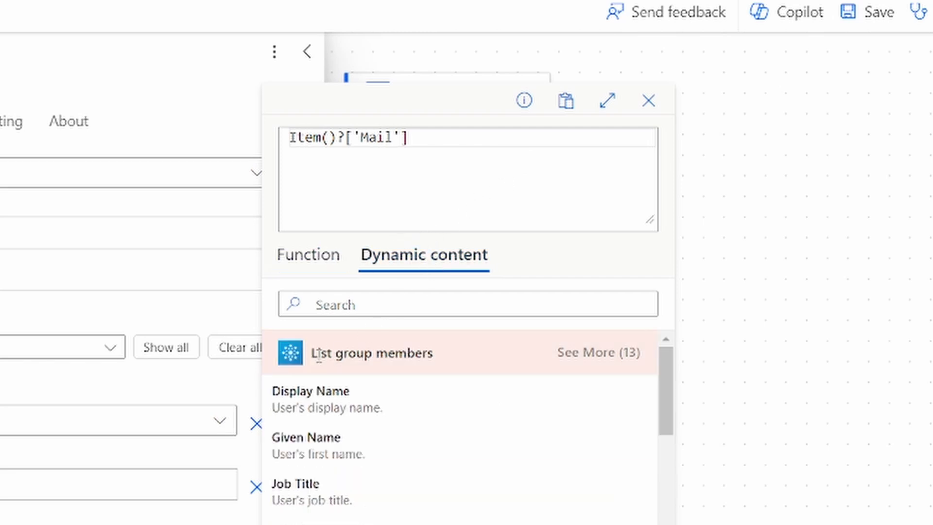
scroll(340, 423, "down", 3)
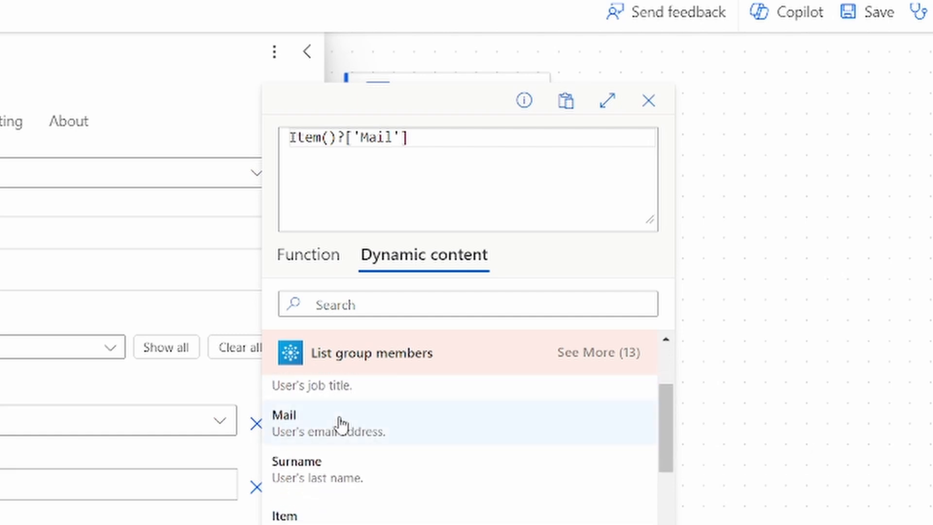
scroll(340, 424, "up", 3)
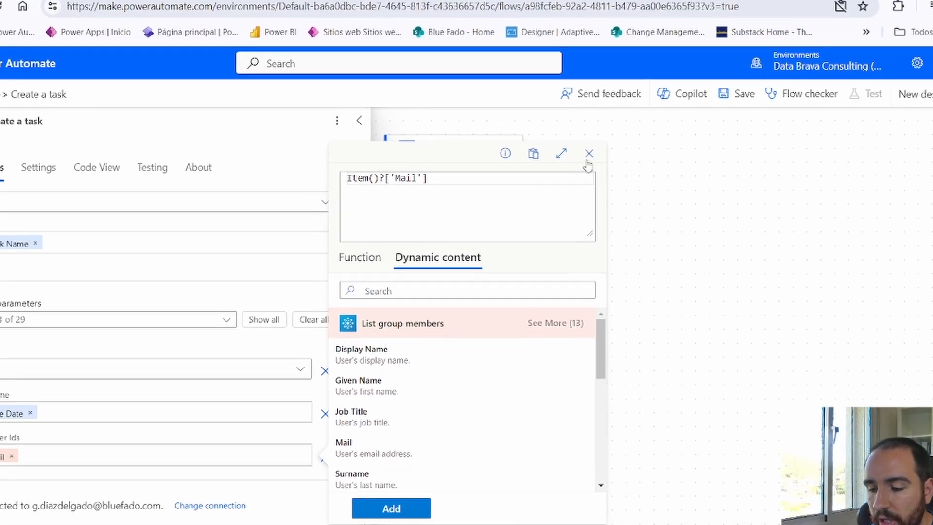
left_click(589, 154)
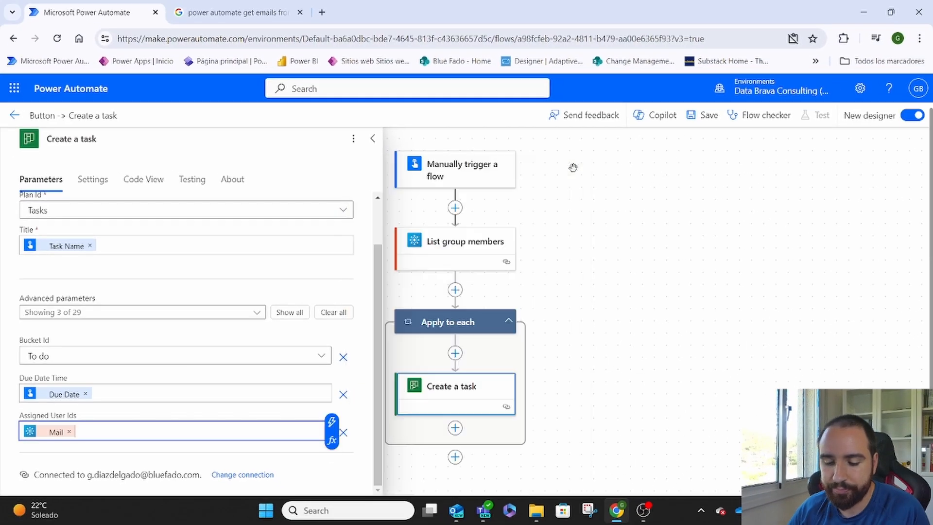
Close the Create a task action's settings and save the flow
left_click(524, 414)
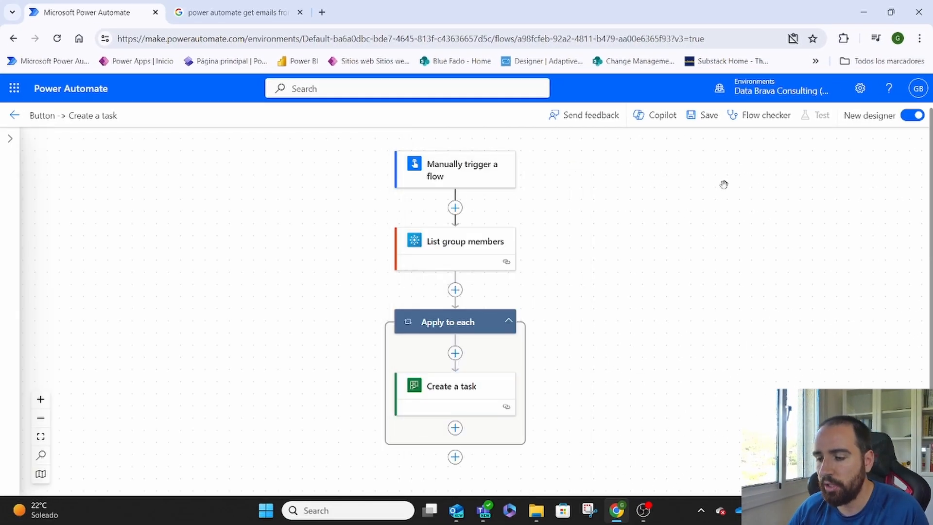
left_click(702, 120)
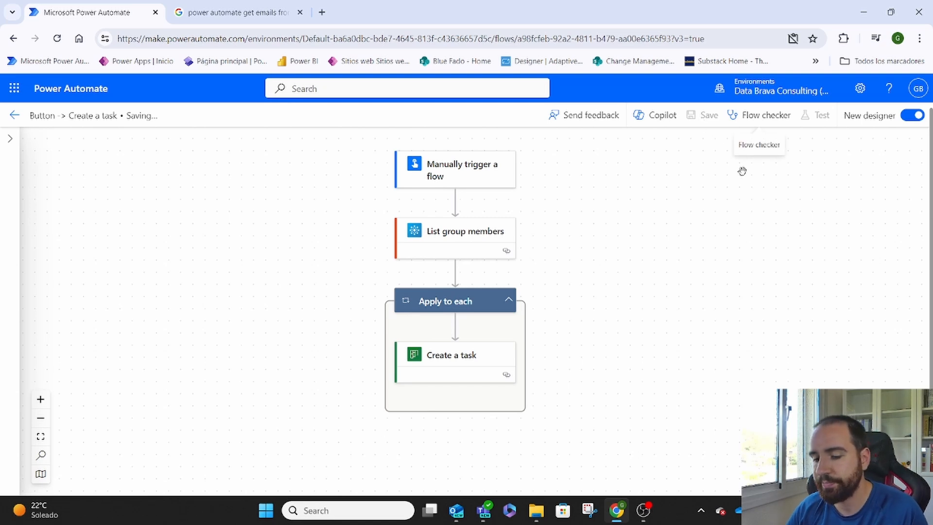
Start a manual test of the saved Button -> Create a task flow
left_click(822, 117)
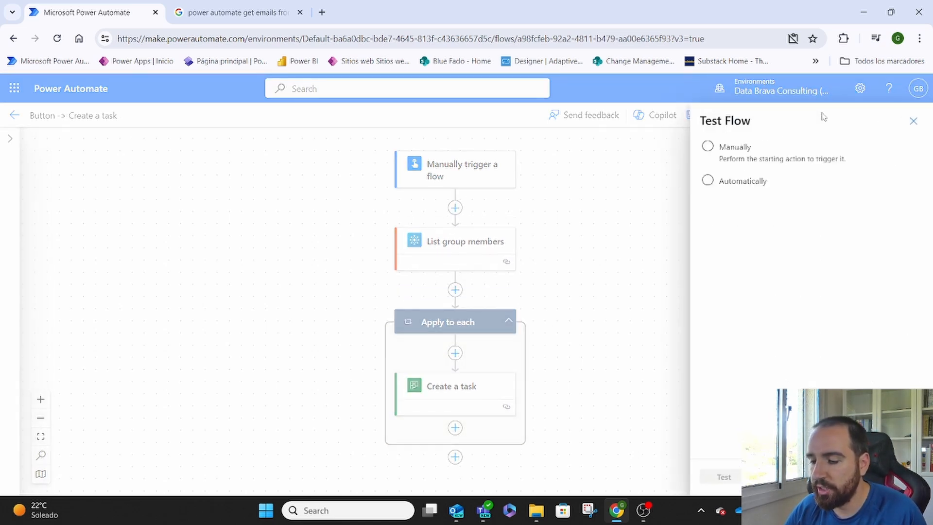
left_click(752, 148)
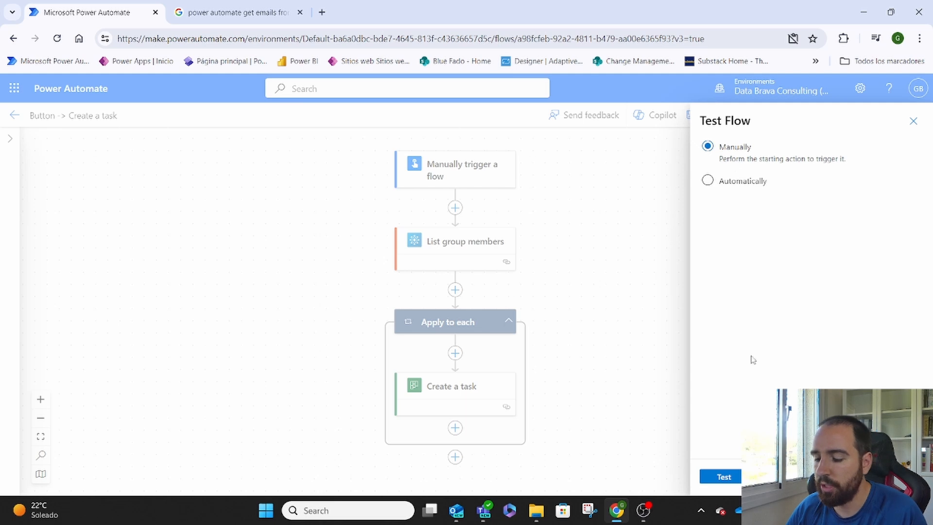
left_click(725, 477)
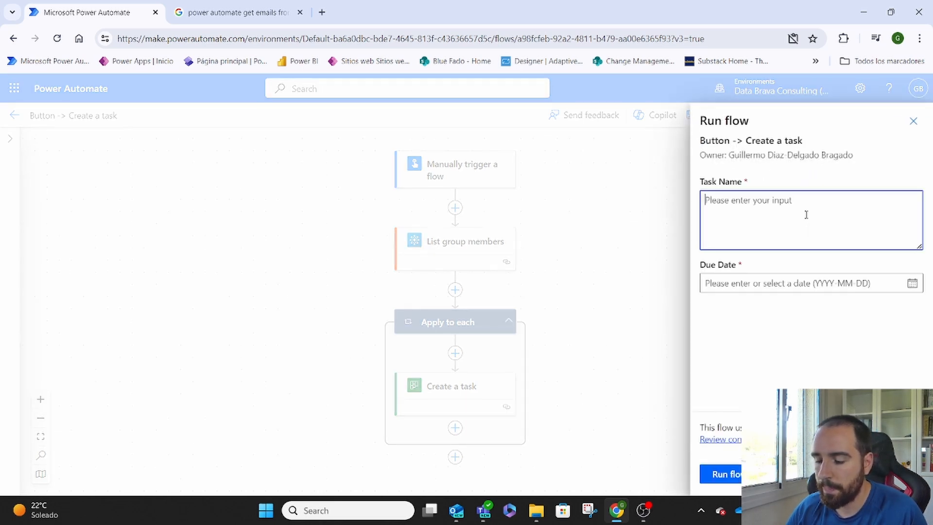
Run the flow with task name Task Automation and due date 2024-06-24, and view the second Apply to each iteration
type("Task Automation")
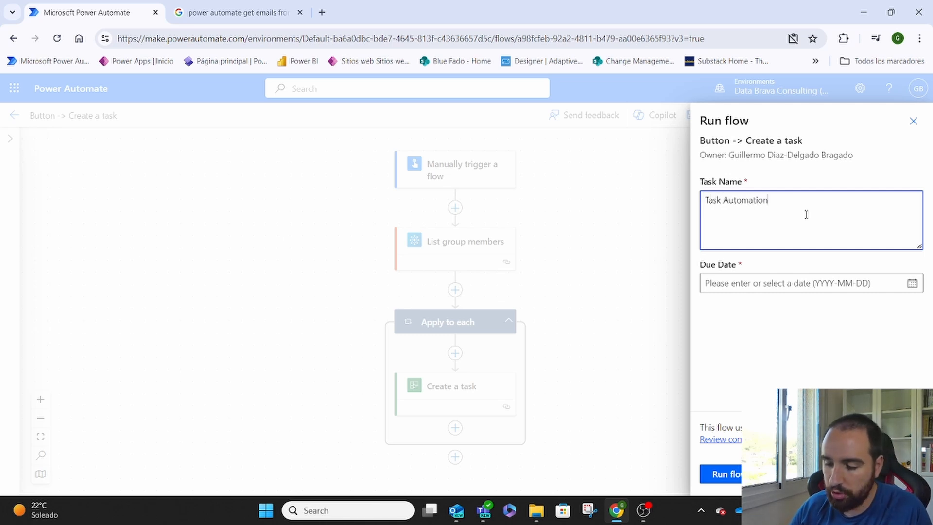
left_click(913, 284)
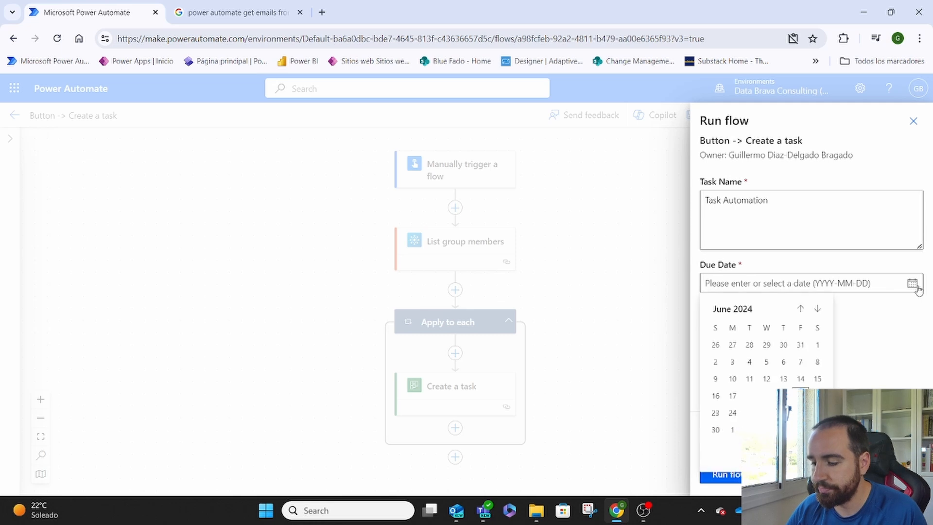
left_click(732, 413)
left_click(725, 478)
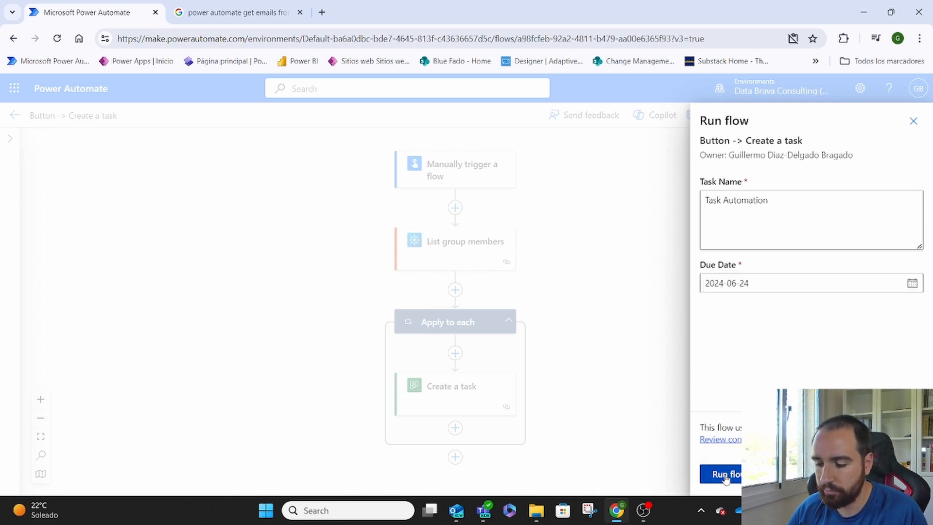
left_click(724, 475)
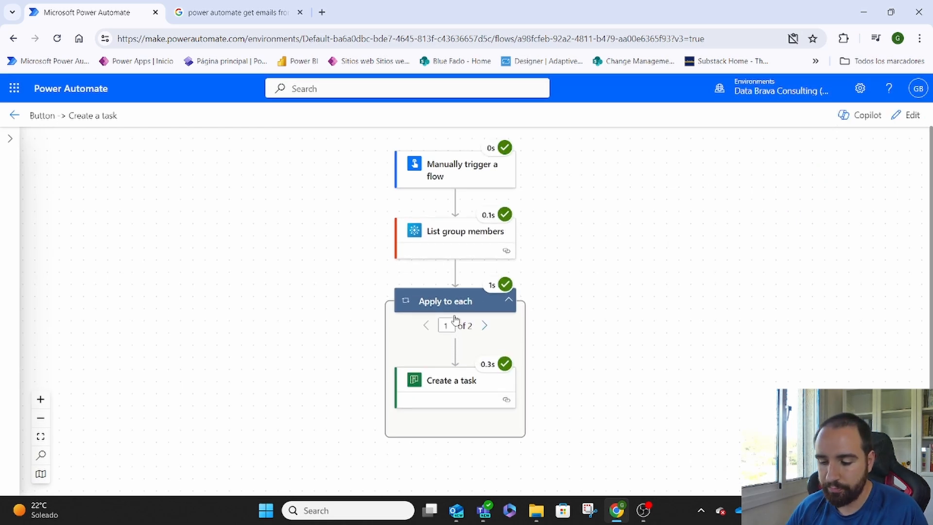
left_click(485, 325)
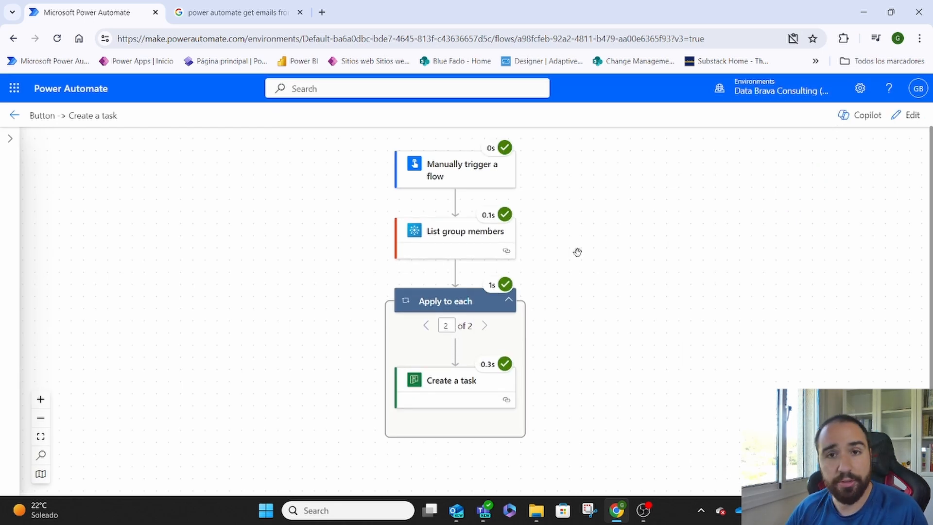
Switch to Microsoft Teams and reload the Blue Fado General channel's Tasks board to check the To do bucket for the Task Automation tasks
key("alt+Tab")
key("alt+Tab")
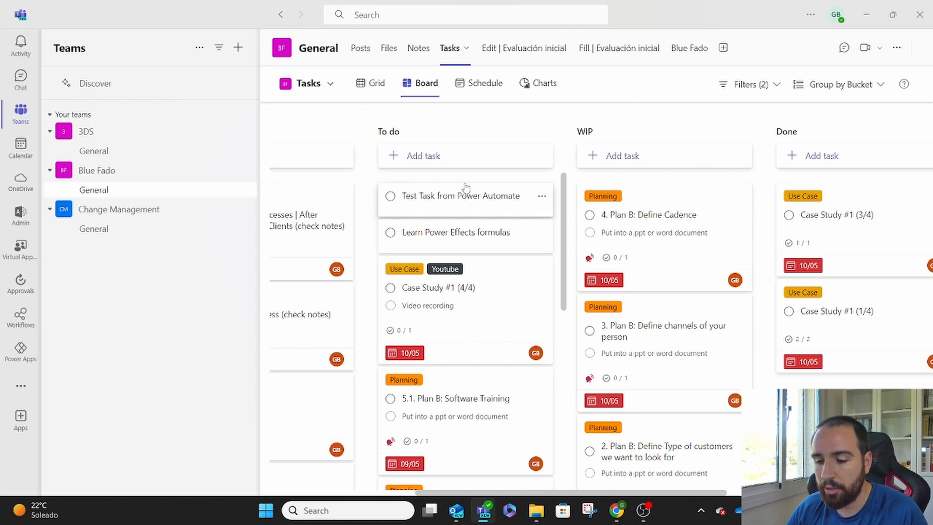
scroll(465, 190, "left", 2)
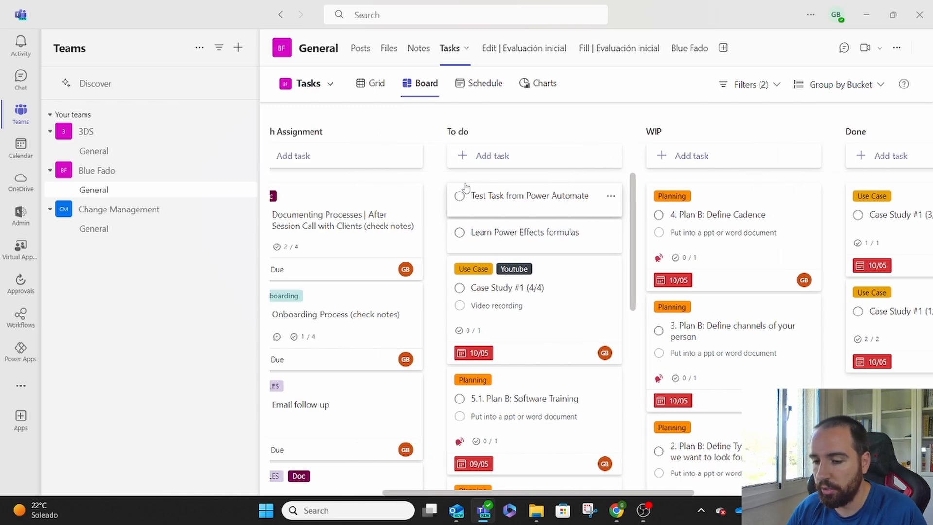
left_click(420, 50)
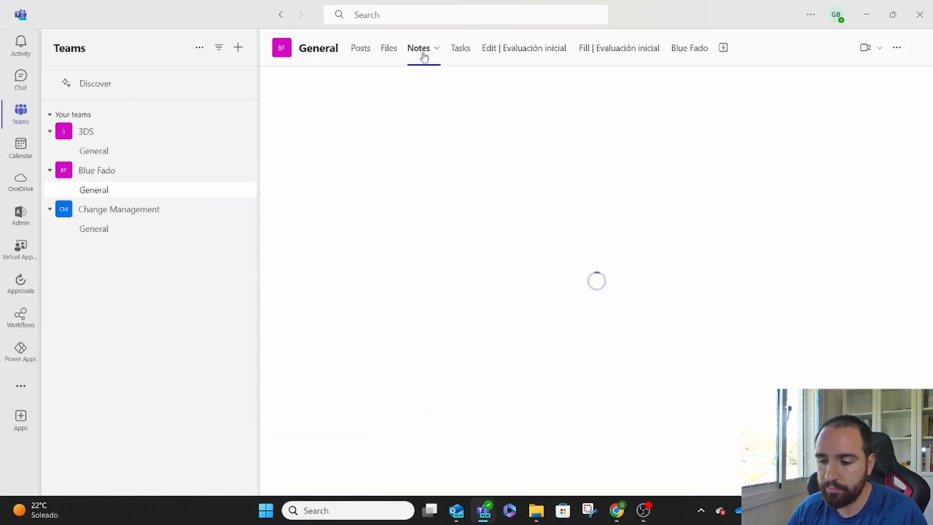
left_click(465, 53)
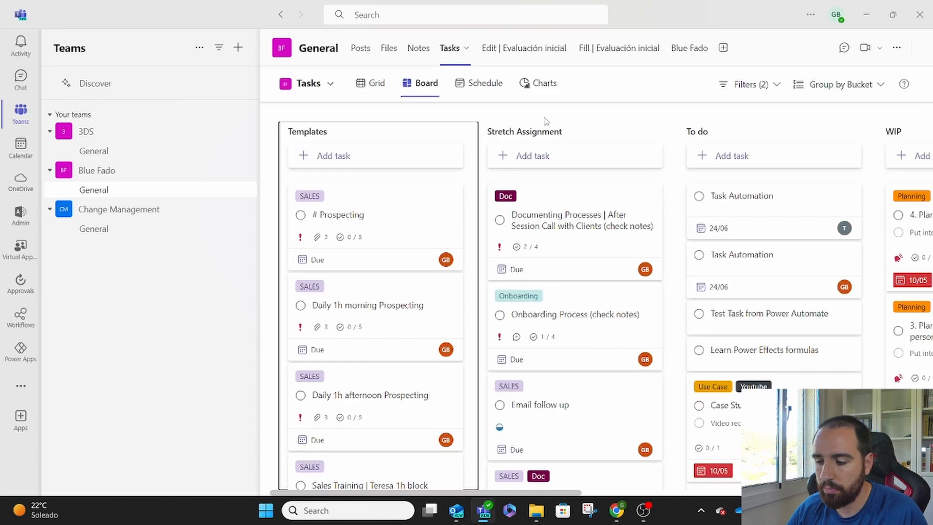
scroll(701, 248, "right", 8)
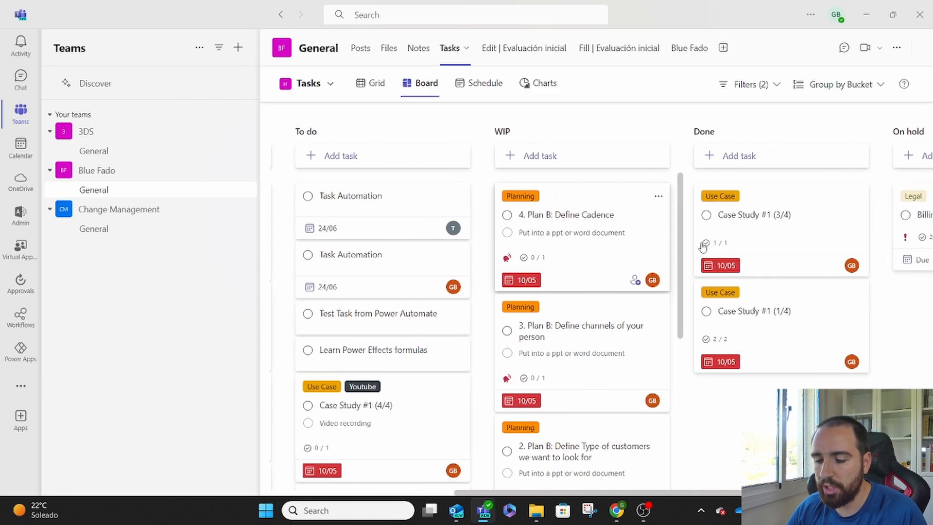
scroll(324, 243, "left", 2)
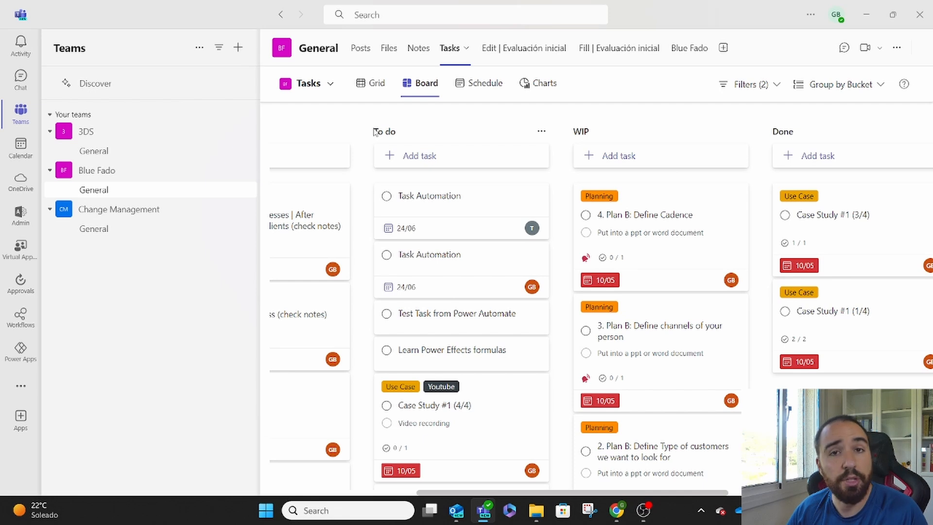